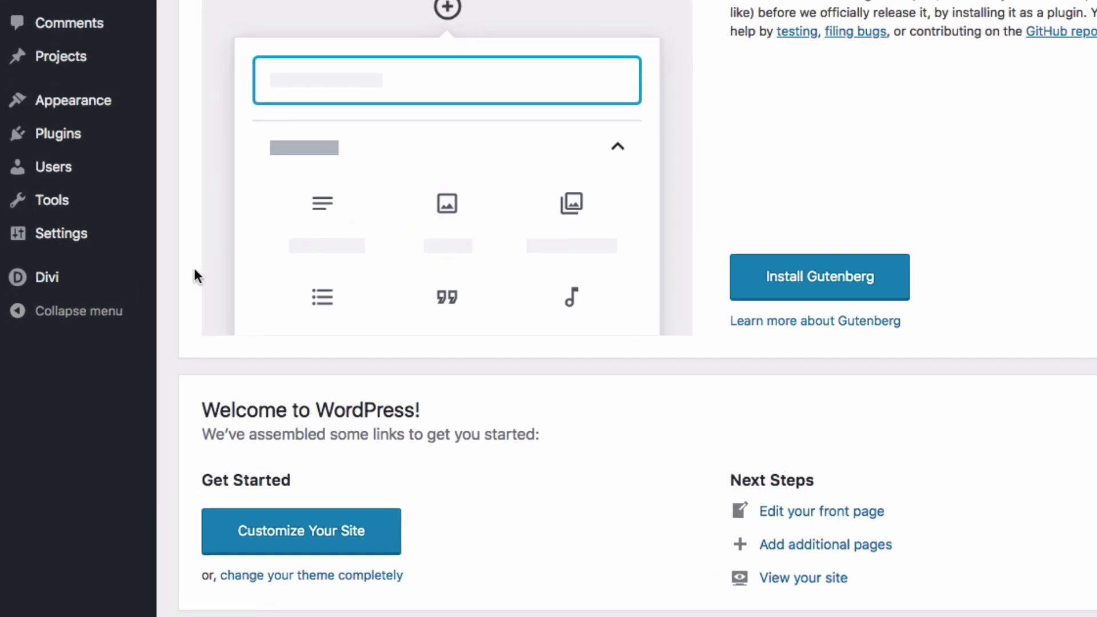
Open the Updates section of the Divi theme options, check the Username and API Key fields, and save the changes.
mouse_move(72, 313)
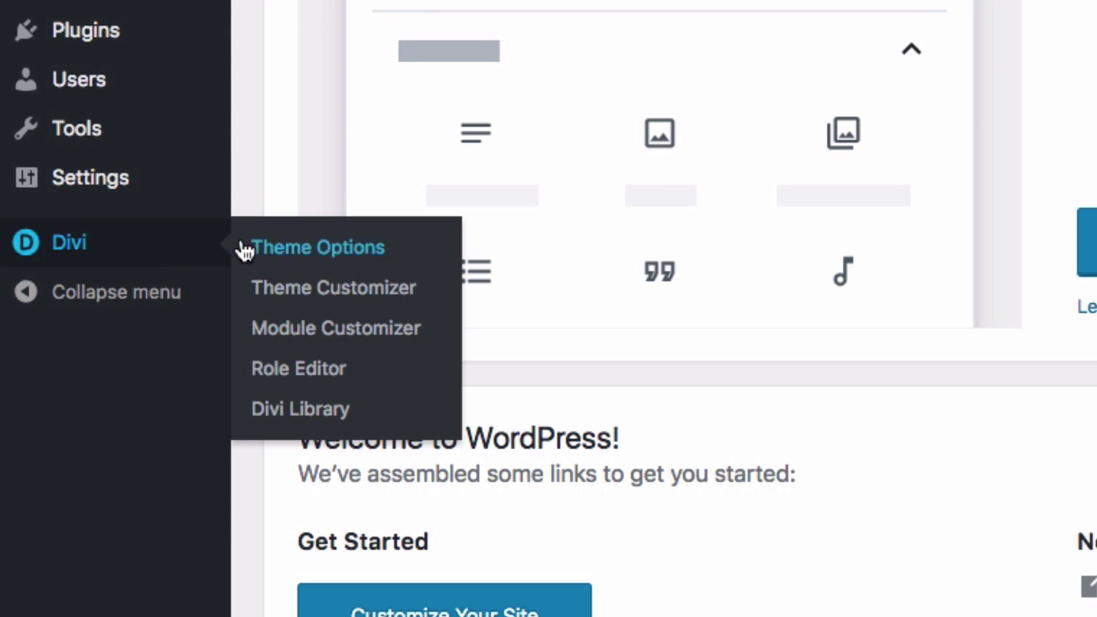
left_click(331, 229)
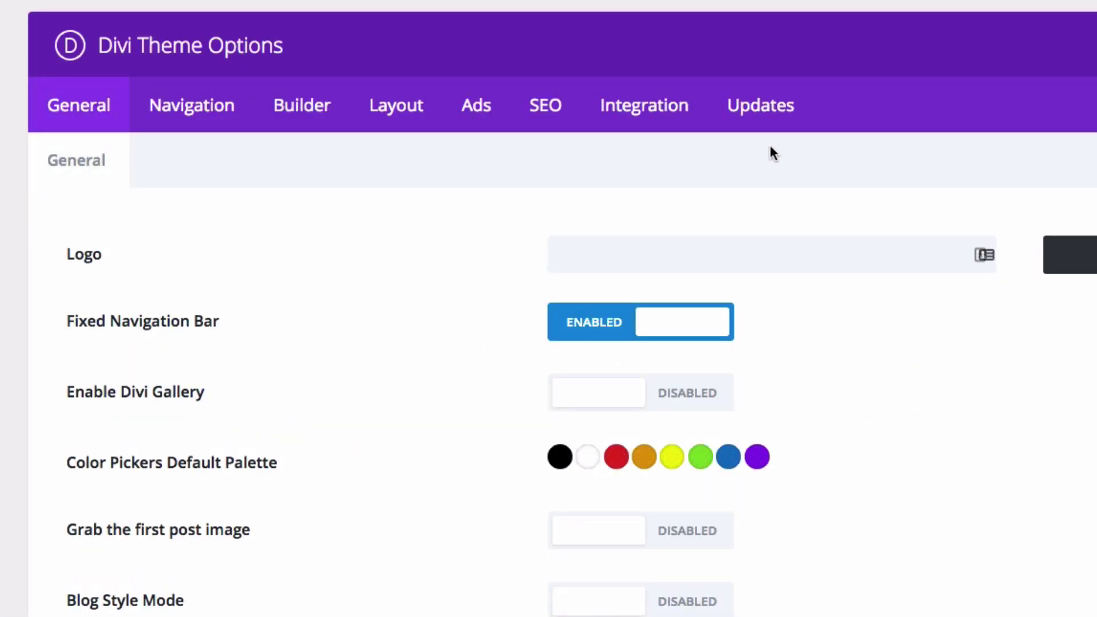
left_click(769, 106)
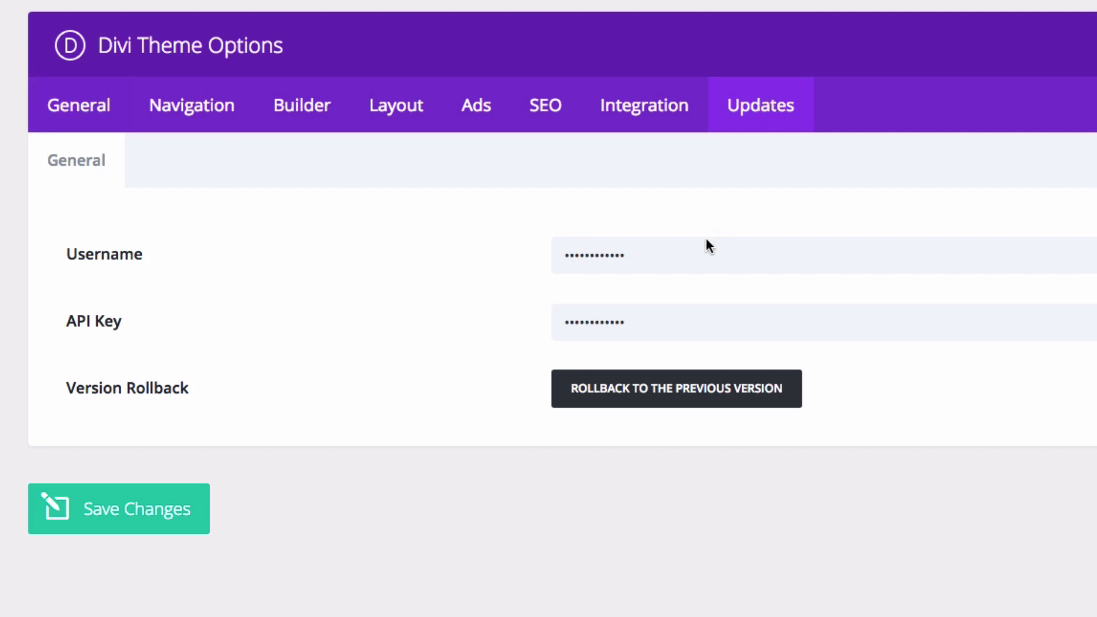
left_click_drag(688, 254, 490, 252)
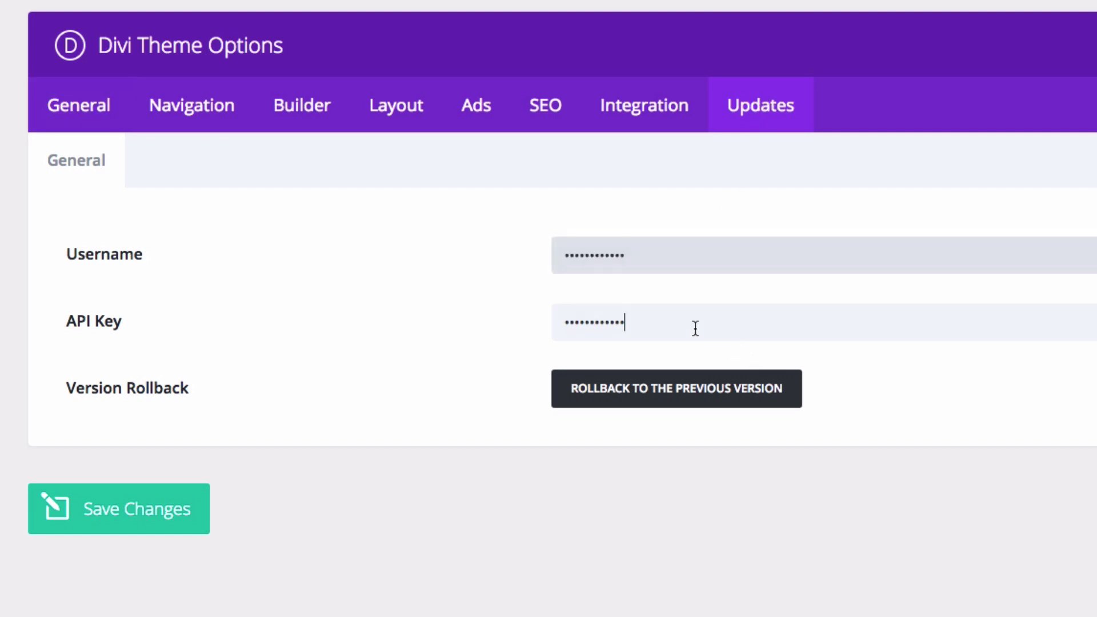
left_click_drag(696, 324, 517, 344)
left_click(411, 425)
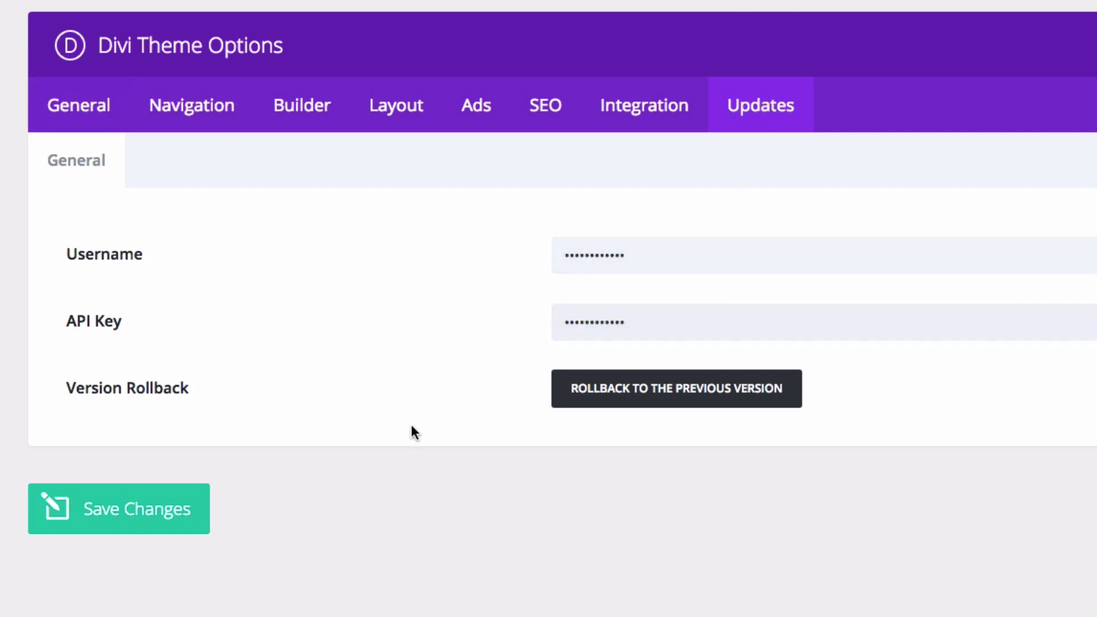
left_click(168, 522)
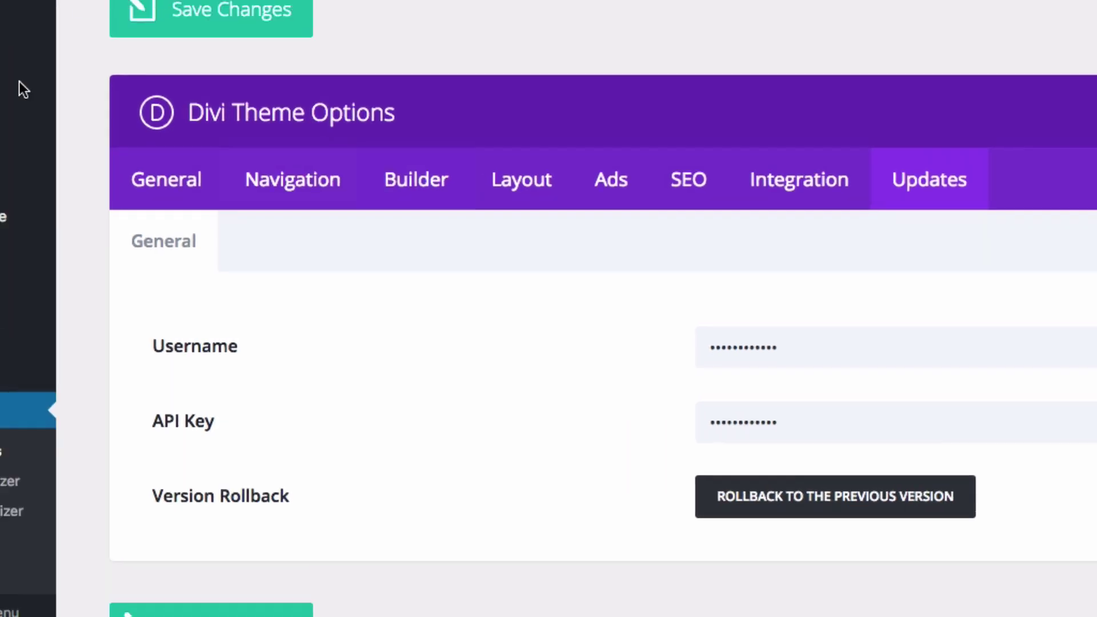
Add a new page titled Home and open it in the Divi Visual Builder.
mouse_move(108, 228)
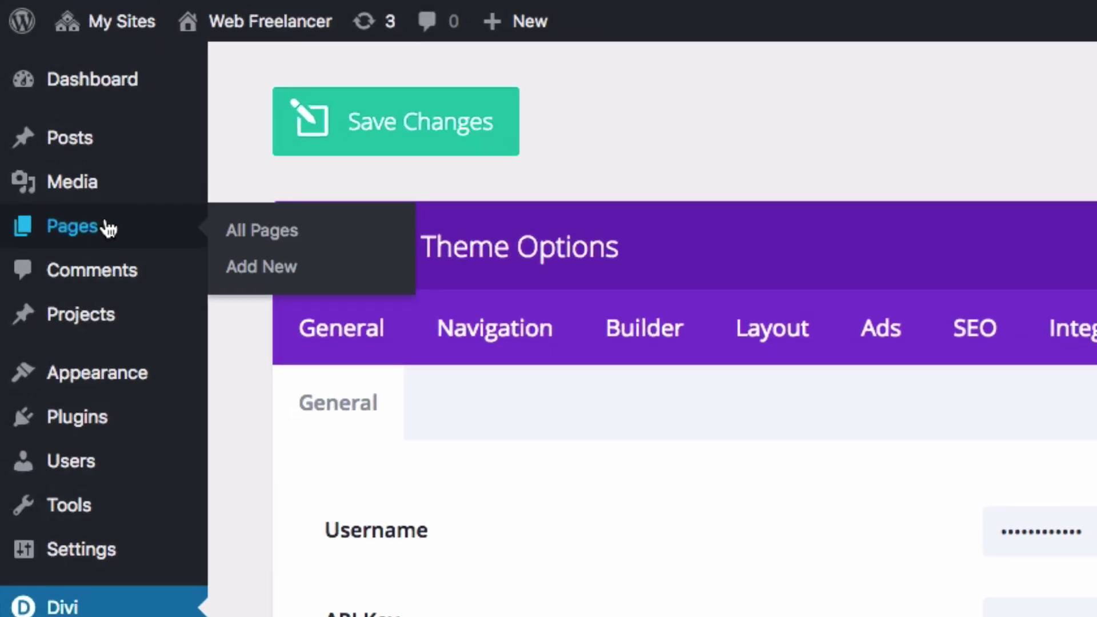
left_click(267, 269)
type("Ho")
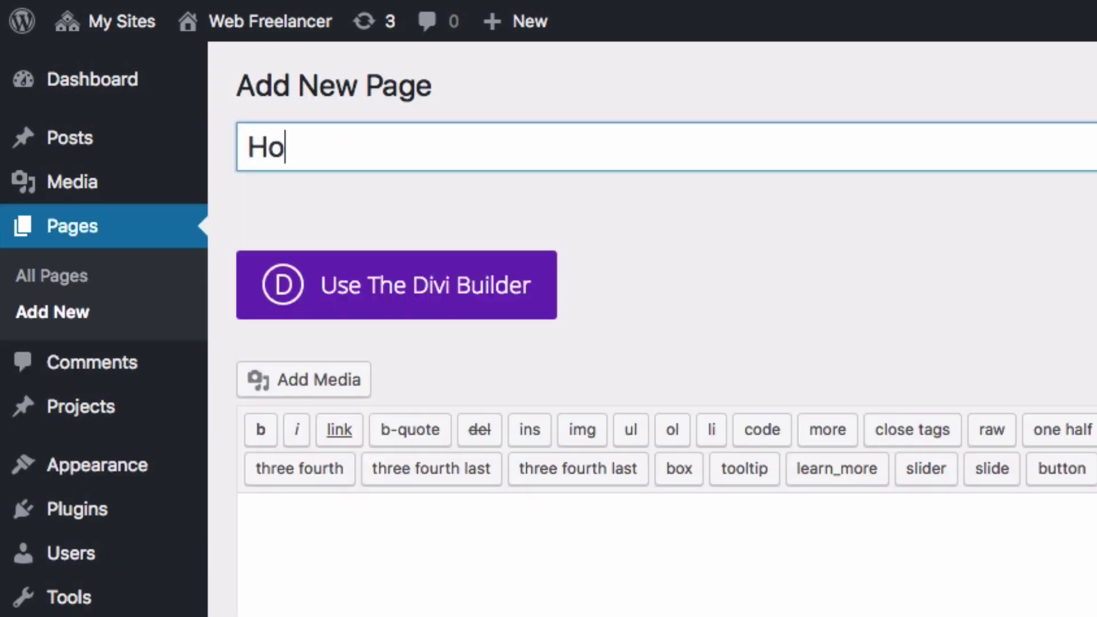
type("me")
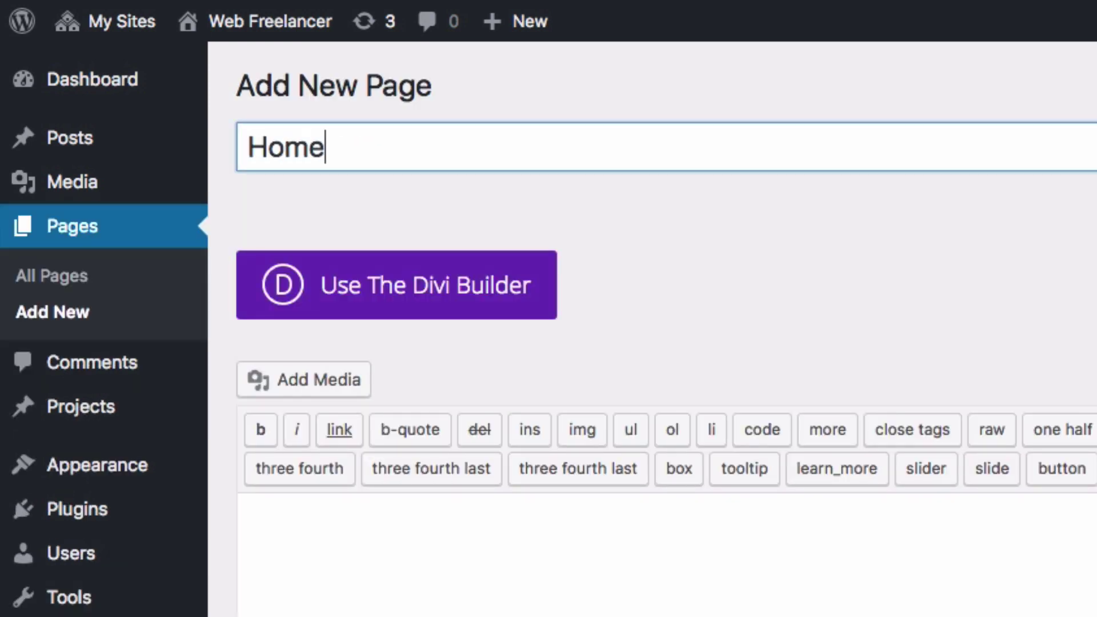
left_click(493, 297)
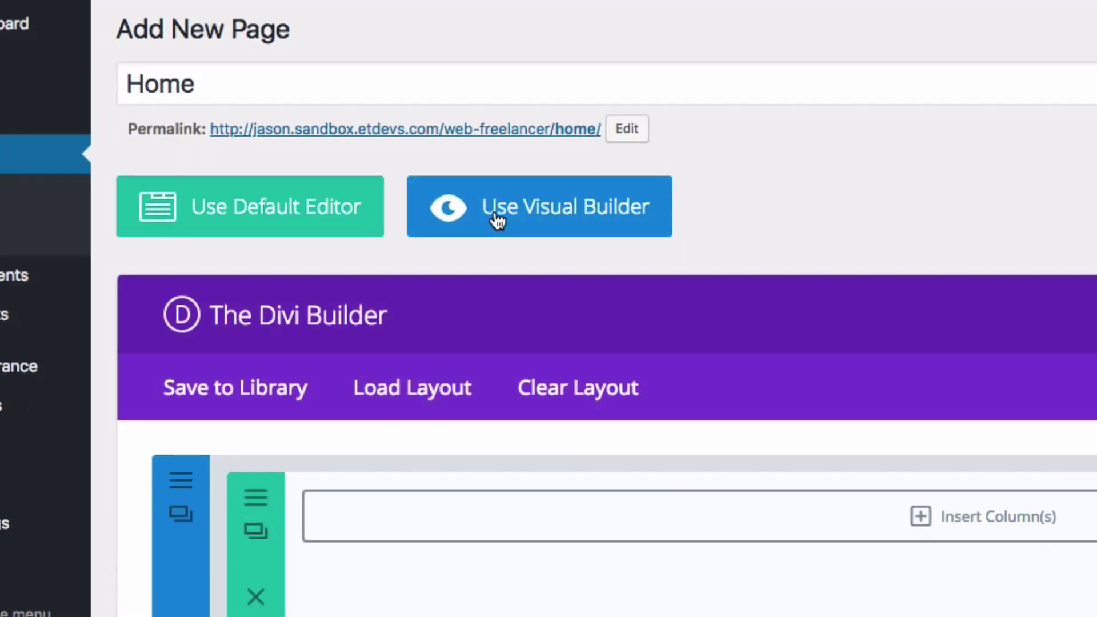
left_click(665, 300)
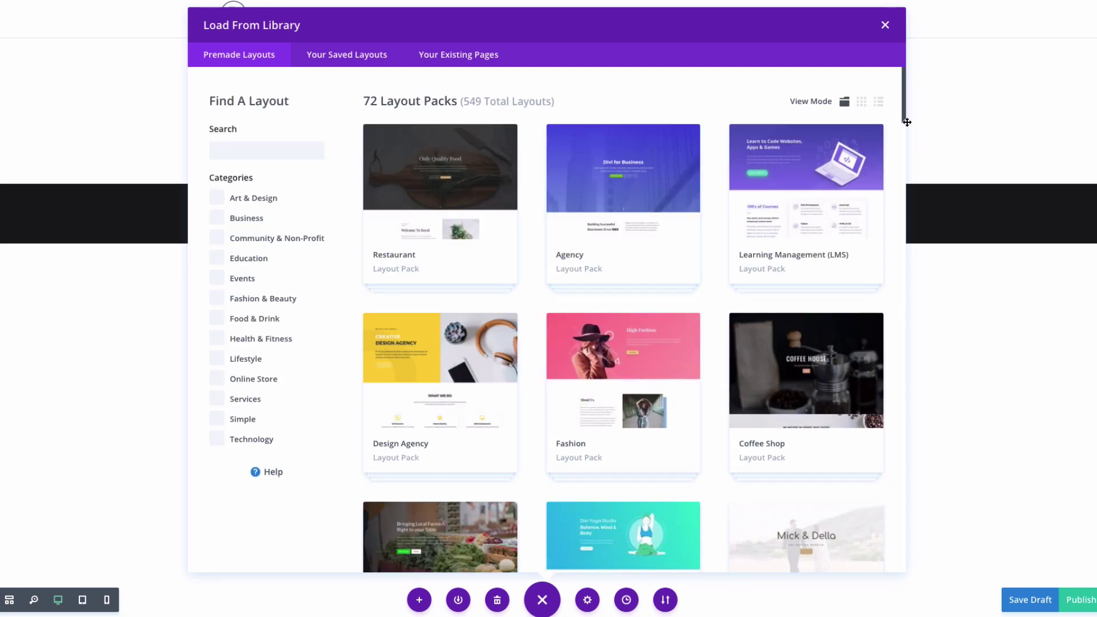
Load the Home layout from the premade Web Freelancer layout pack into the page and publish it.
scroll(832, 177, "down", 5)
scroll(828, 194, "down", 15)
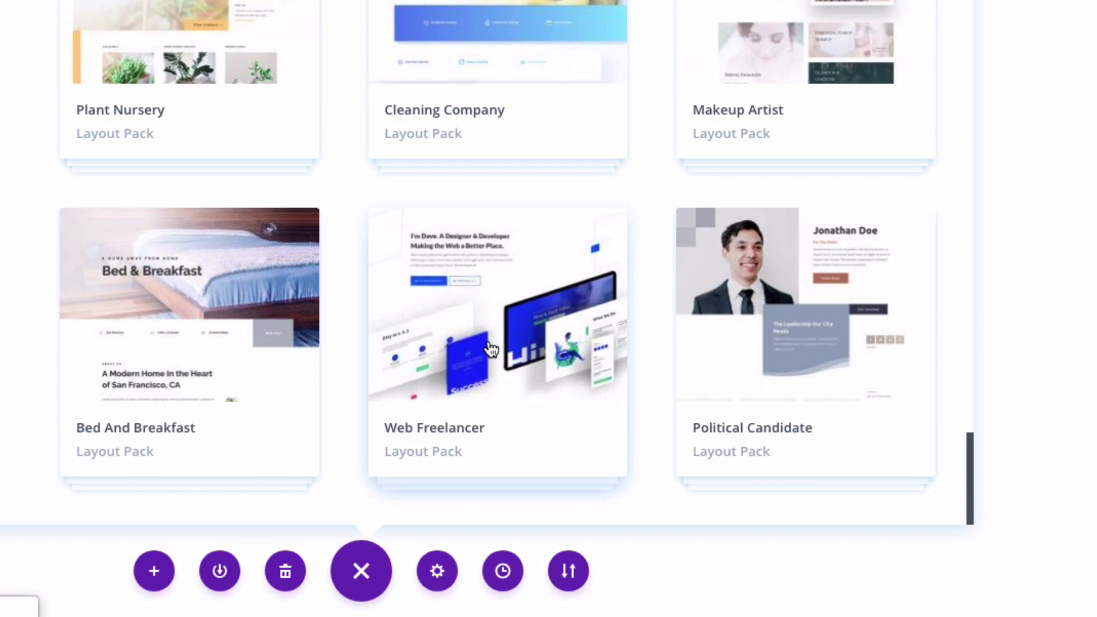
left_click(479, 371)
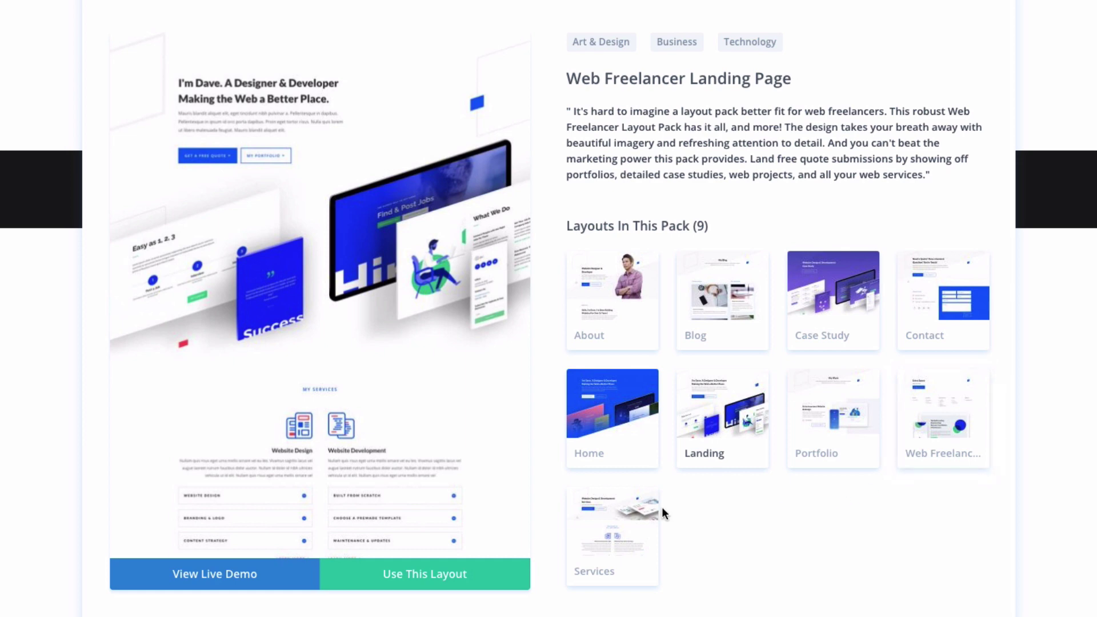
left_click(635, 406)
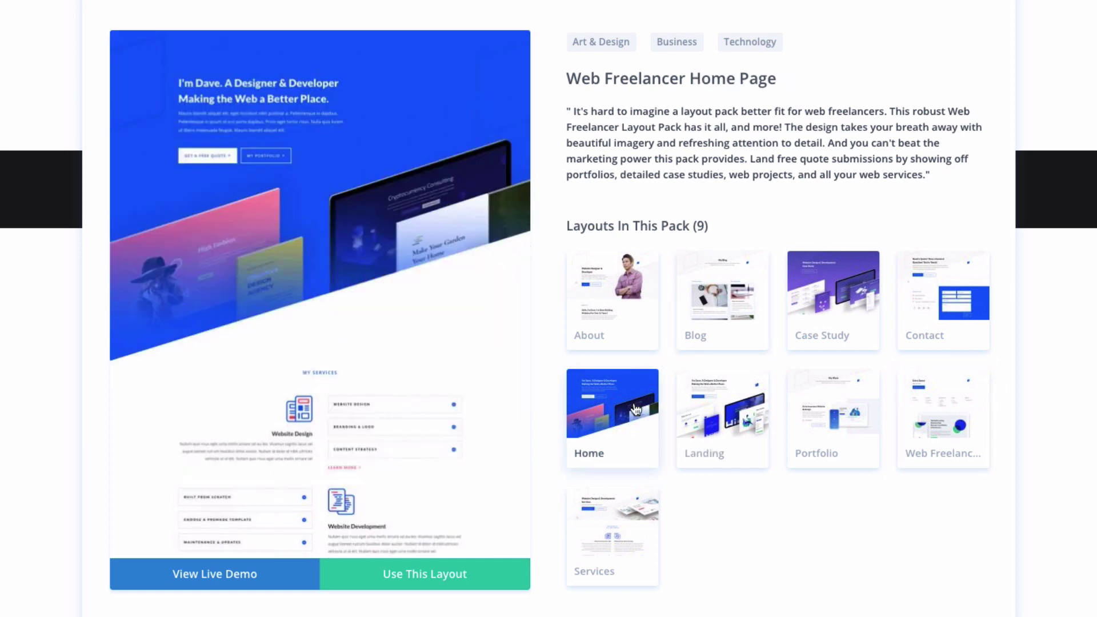
scroll(232, 398, "down", 12)
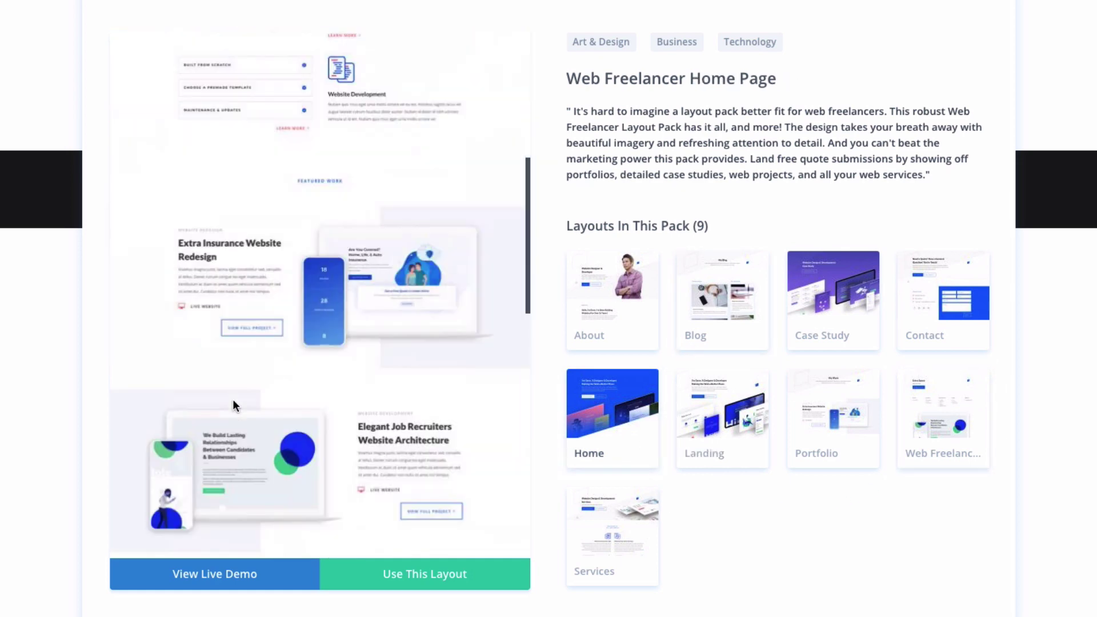
scroll(232, 399, "up", 12)
scroll(237, 416, "down", 9)
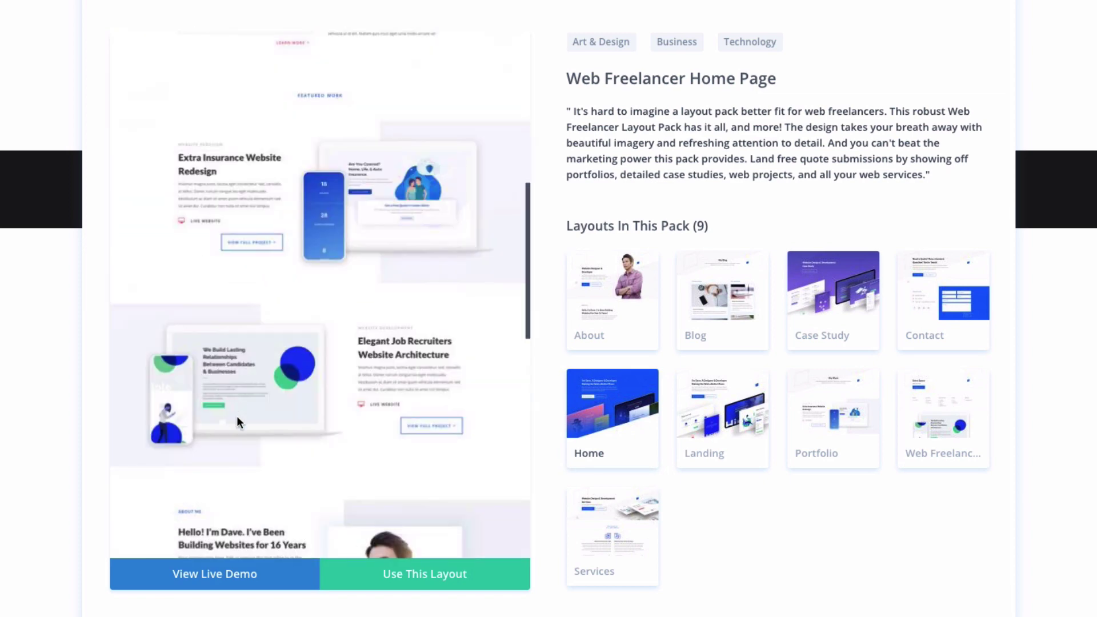
left_click(438, 585)
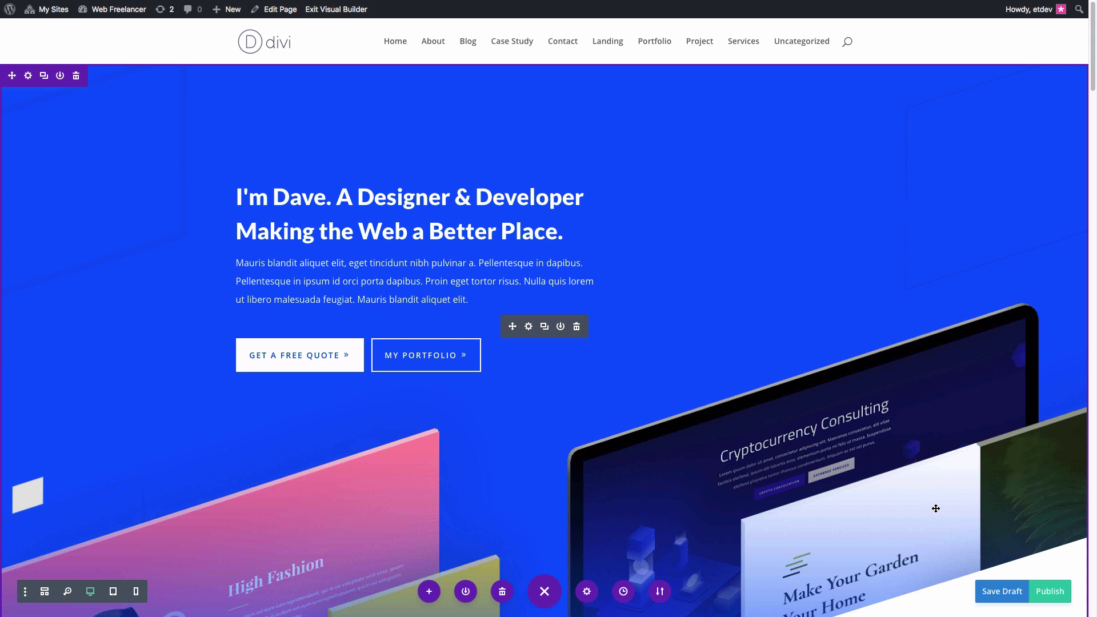
left_click(1046, 591)
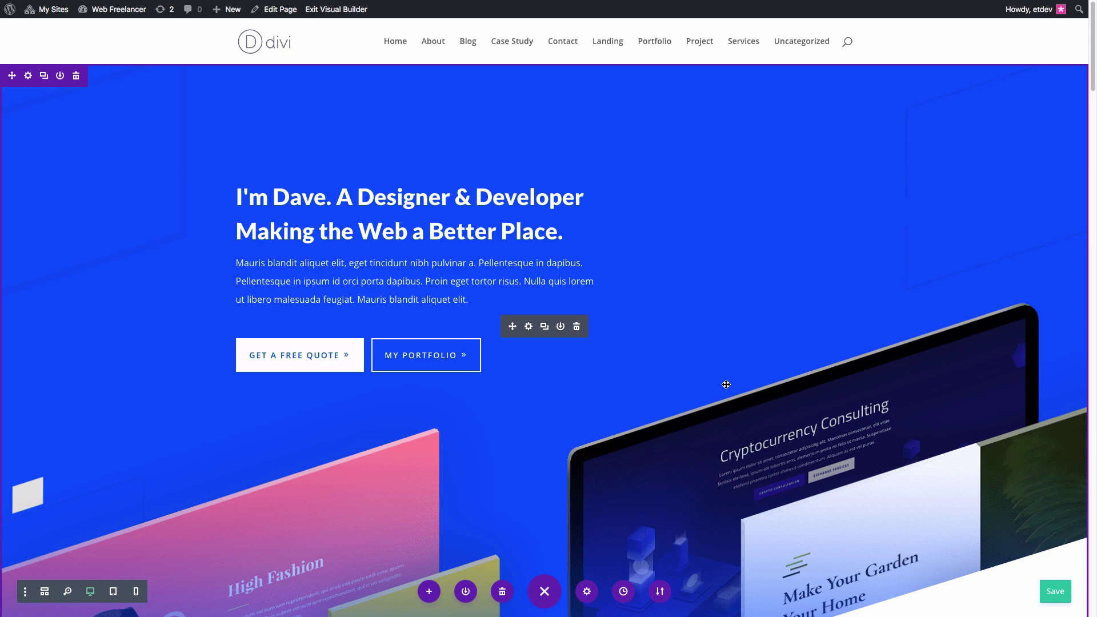
key("ctrl+s")
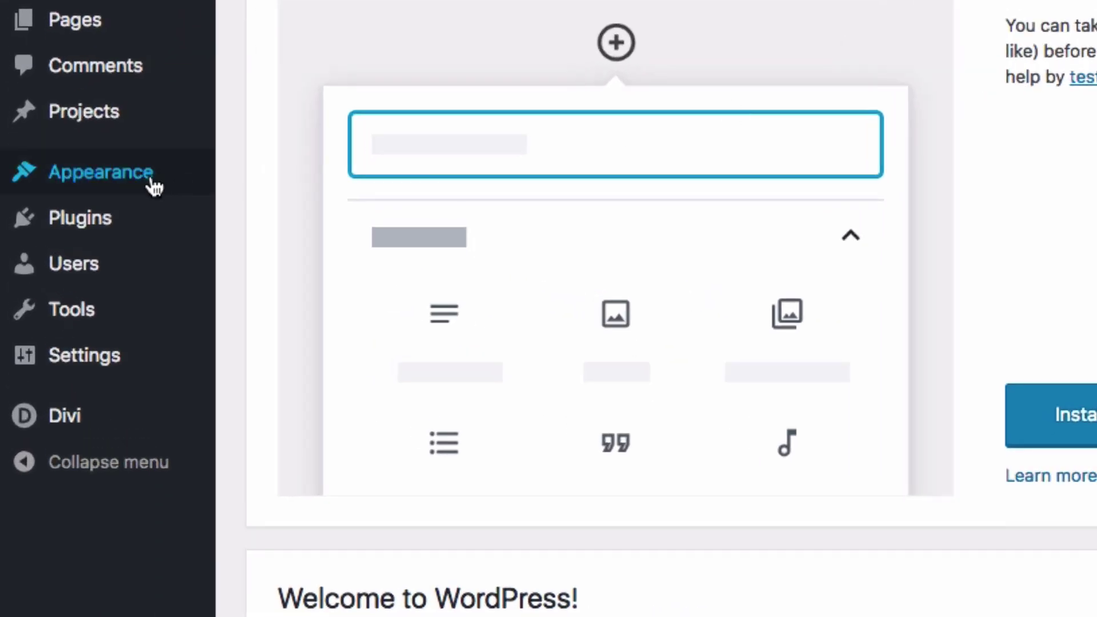
Create a new WordPress navigation menu named main.
mouse_move(143, 181)
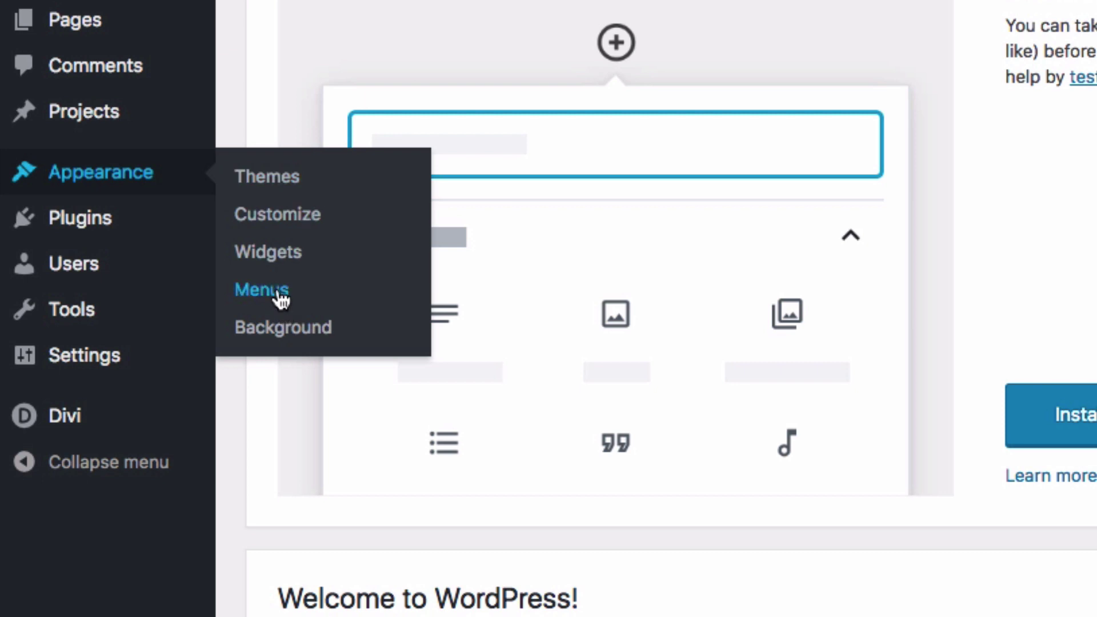
left_click(281, 308)
left_click(677, 286)
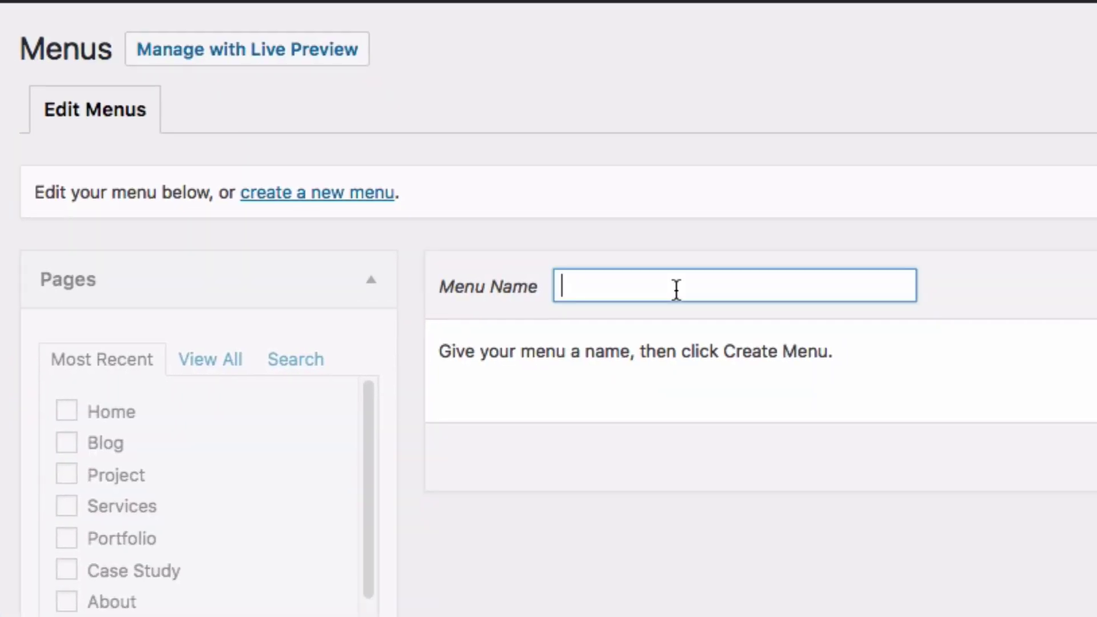
type("main")
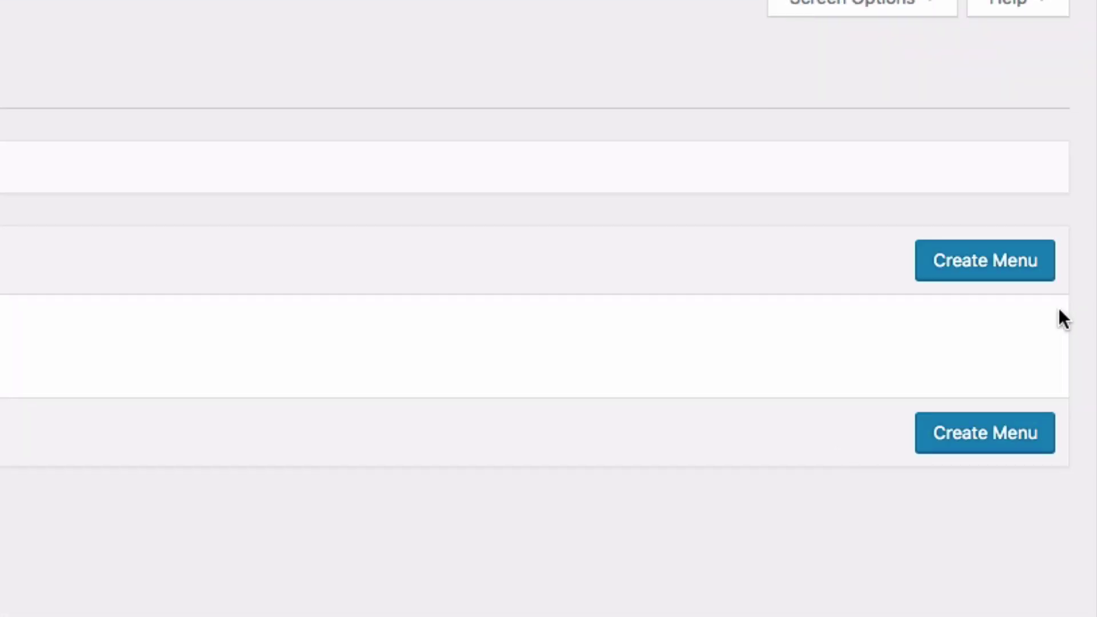
left_click(1000, 275)
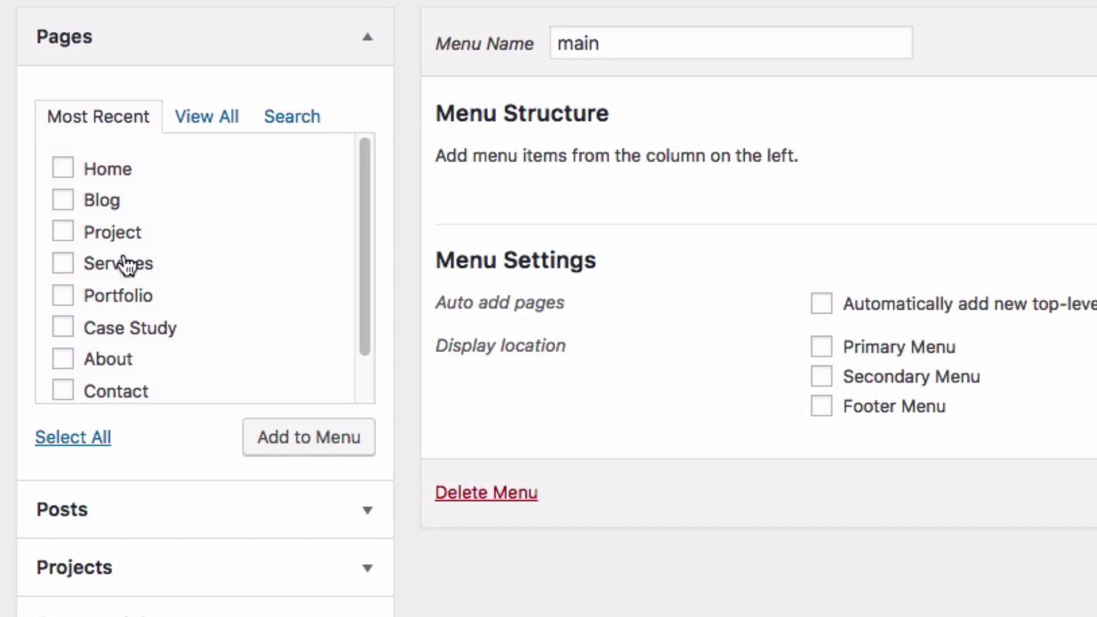
Select all the recent pages, from Home to Landing, and add them to the main menu.
scroll(121, 260, "down", 2)
scroll(121, 260, "up", 2)
scroll(121, 260, "down", 2)
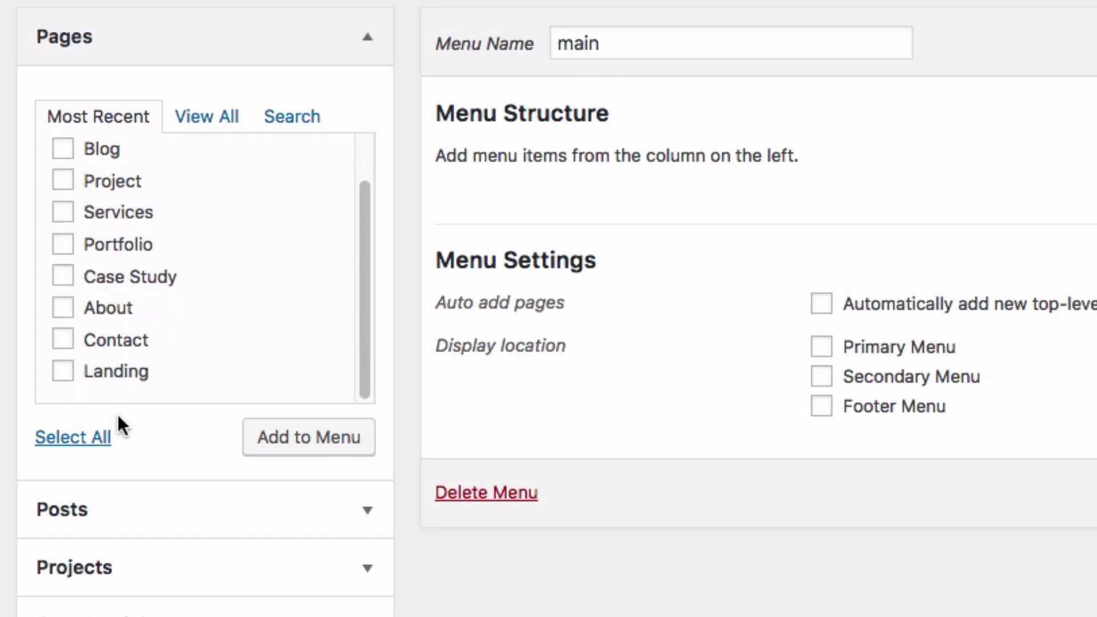
left_click(99, 445)
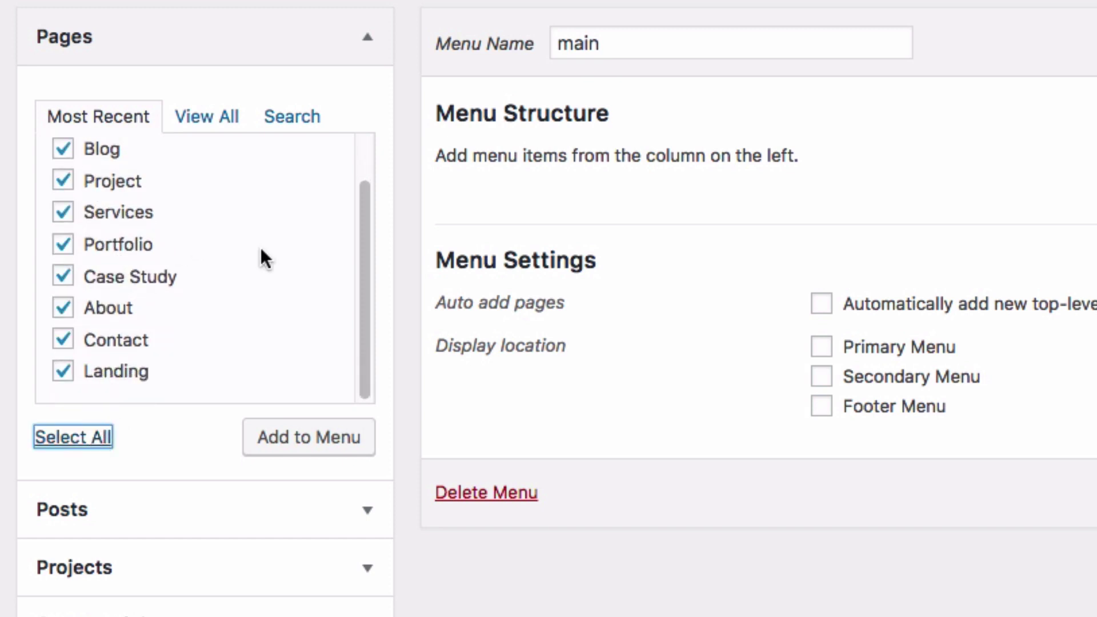
left_click(308, 439)
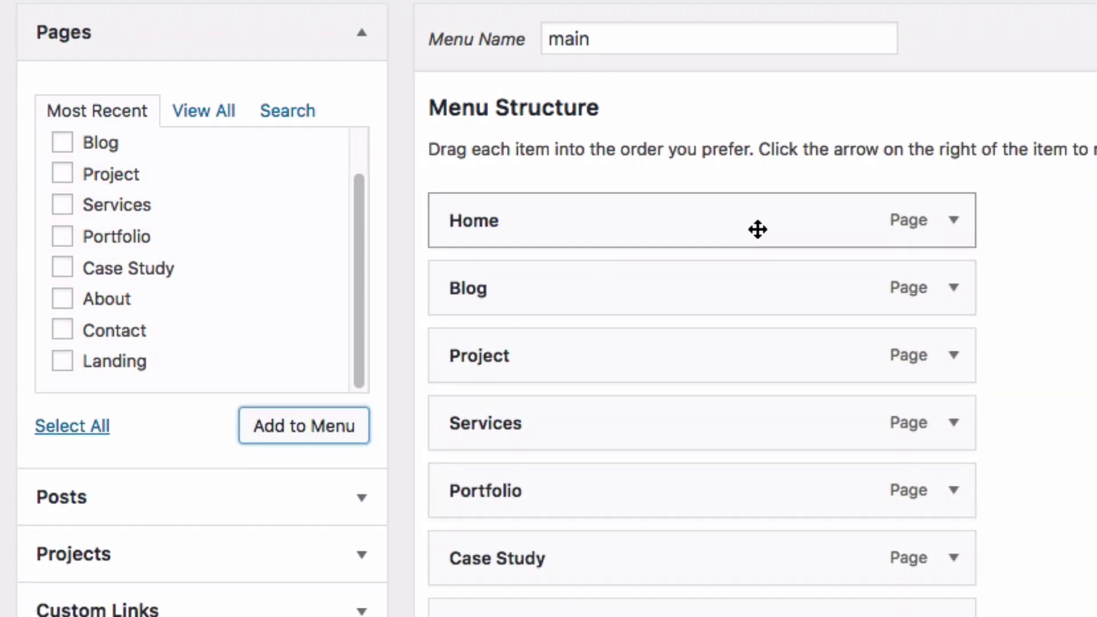
Keep Home first in the menu structure and save the menu with Primary Menu as its display location.
mouse_move(757, 229)
left_mouse_down()
mouse_move(771, 352)
mouse_move(762, 204)
mouse_move(765, 233)
left_mouse_up()
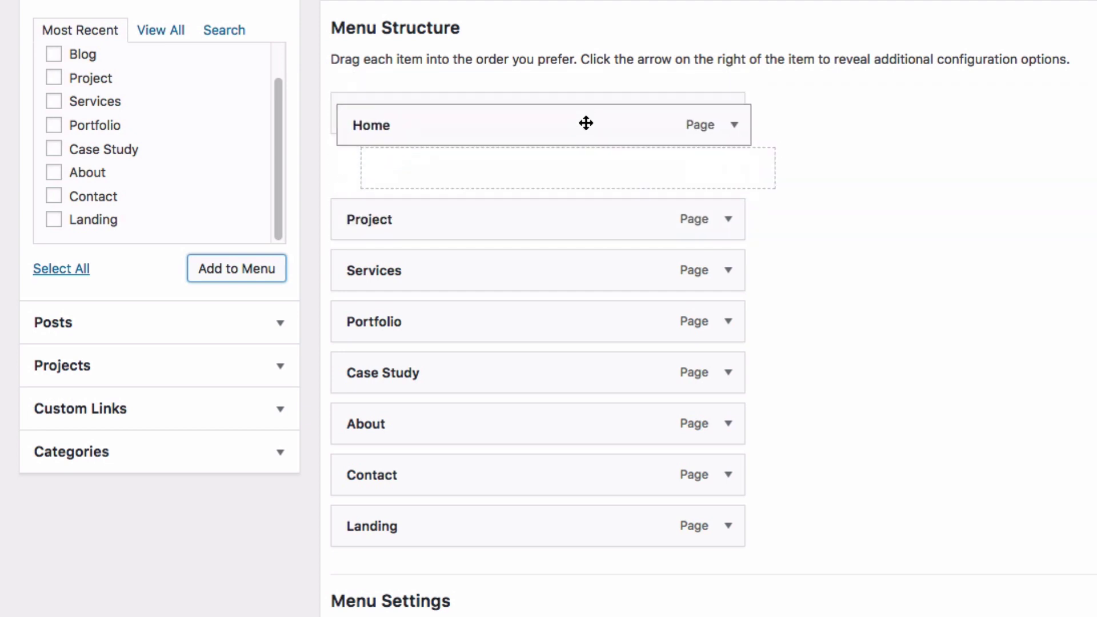
left_click_drag(586, 123, 578, 122)
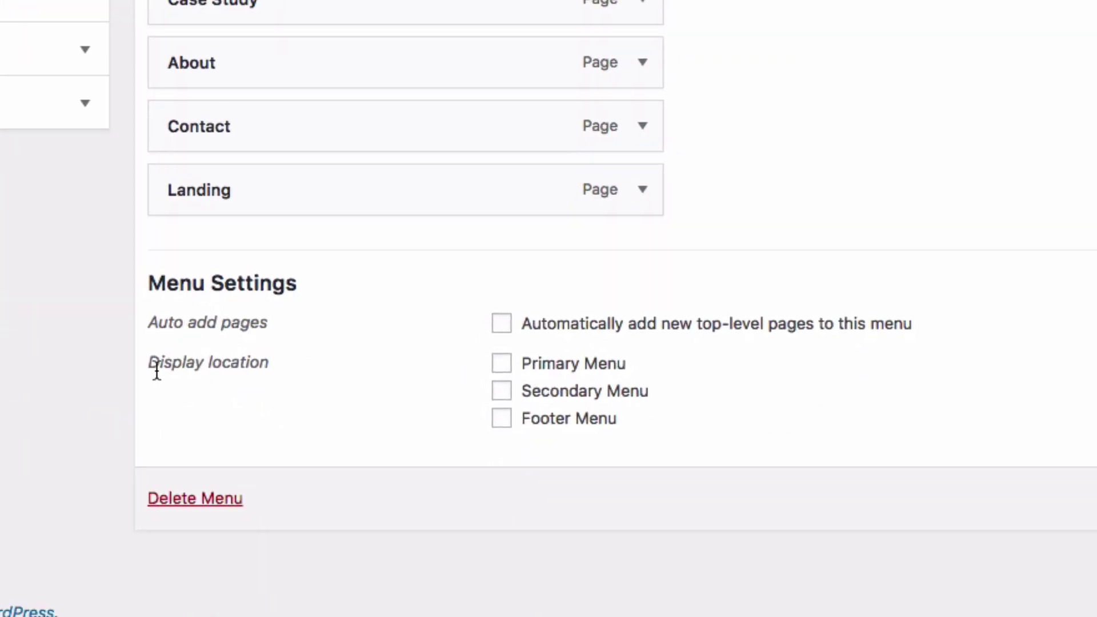
left_click(502, 364)
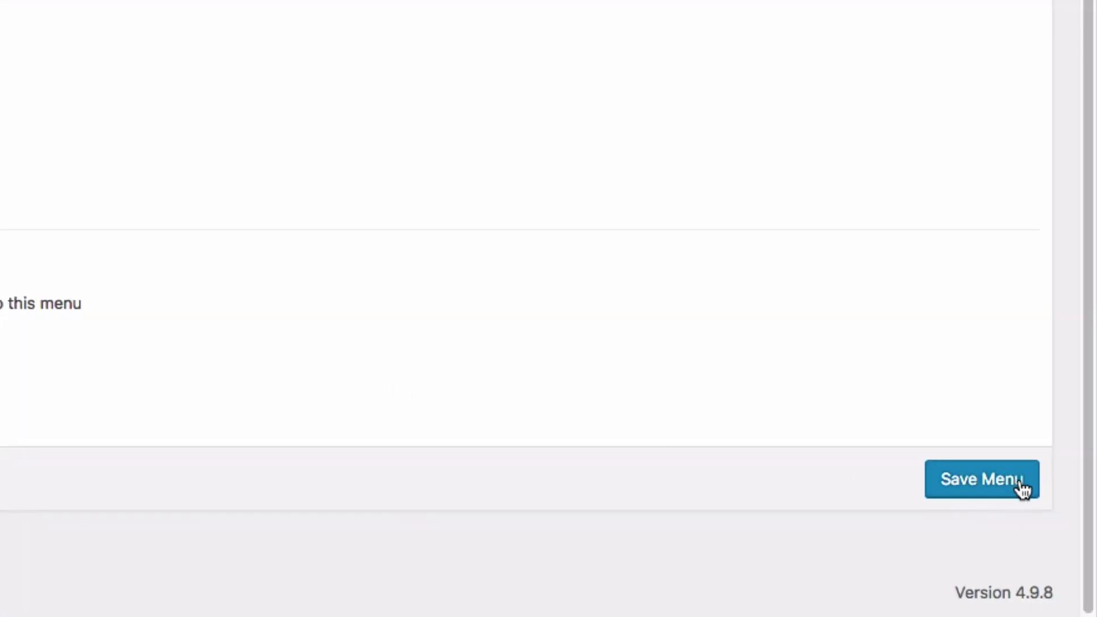
left_click(1022, 489)
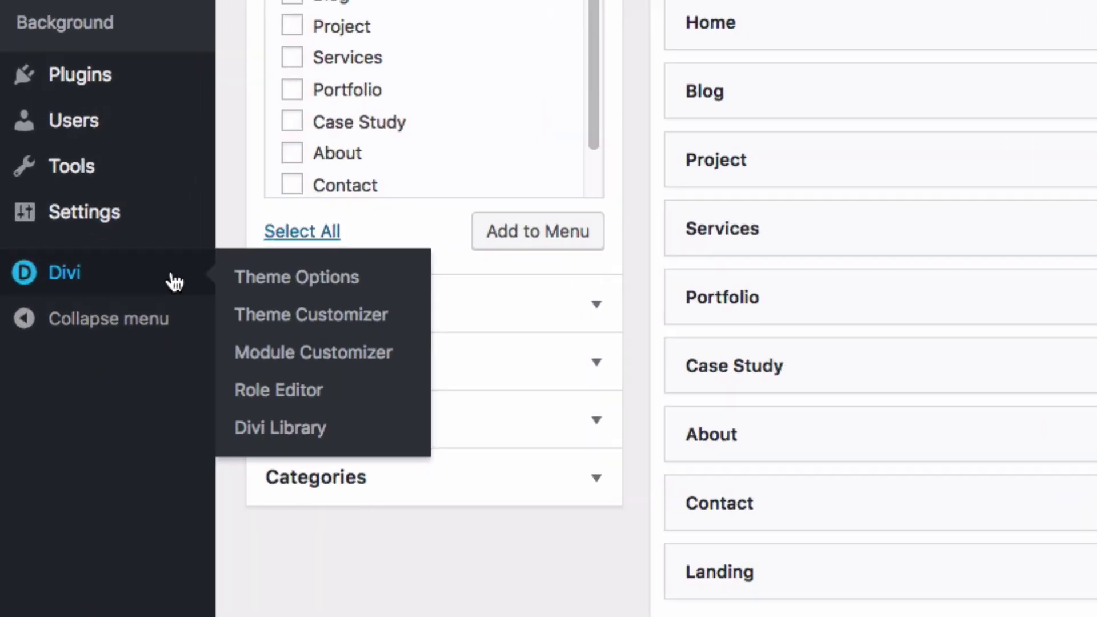
In the Reading Settings, make the homepage display a static page, choose Home as the Homepage, and save the changes.
mouse_move(67, 332)
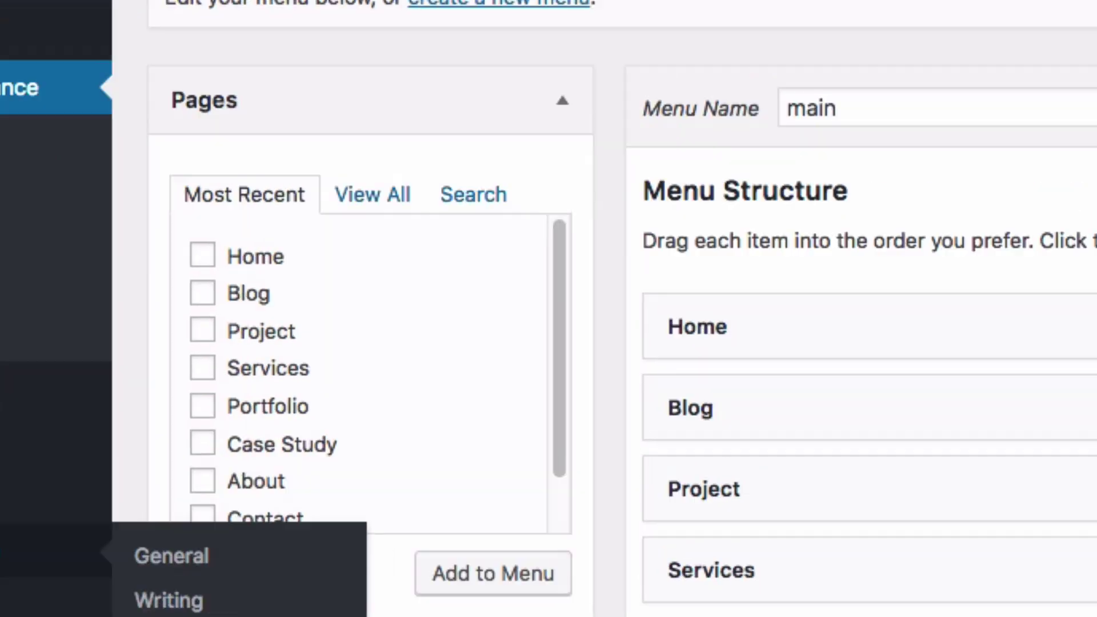
left_click(370, 268)
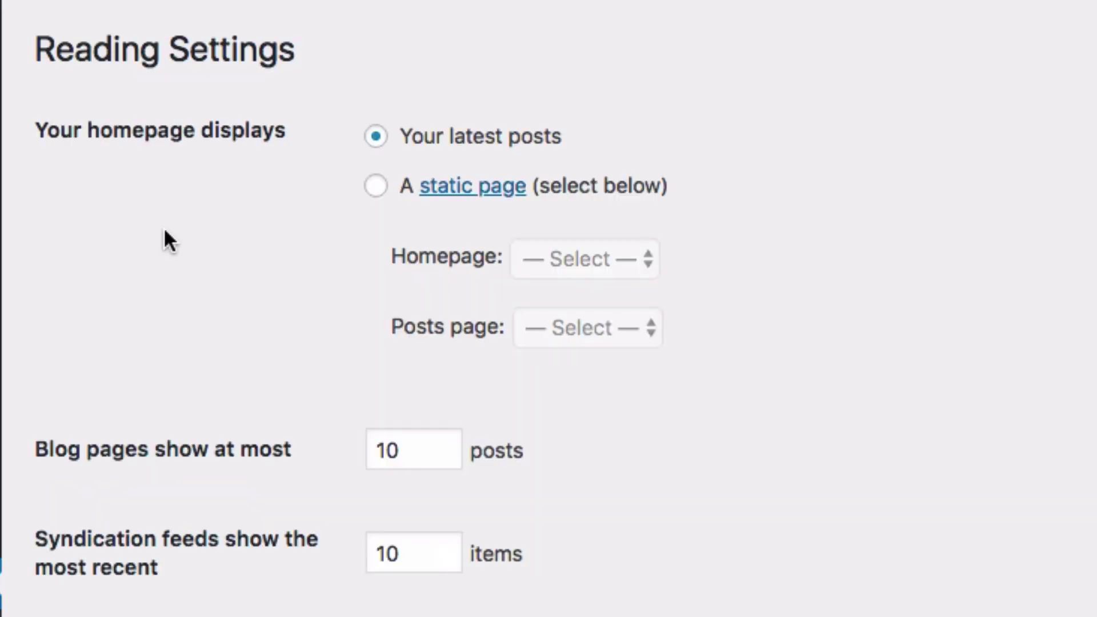
left_click_drag(39, 128, 260, 121)
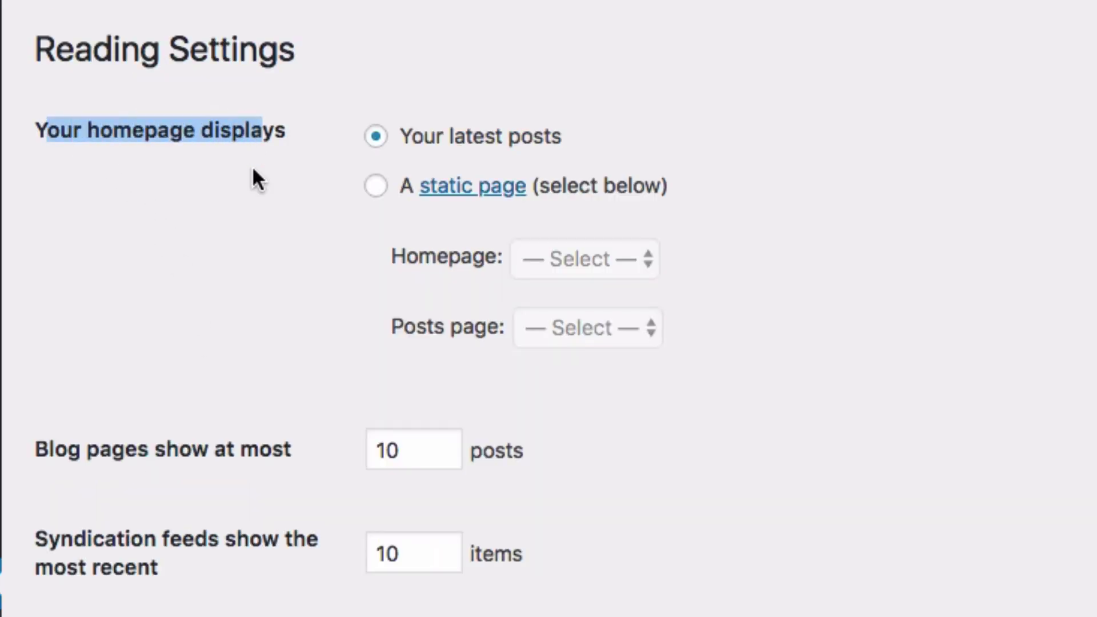
left_click(259, 180)
left_click(376, 187)
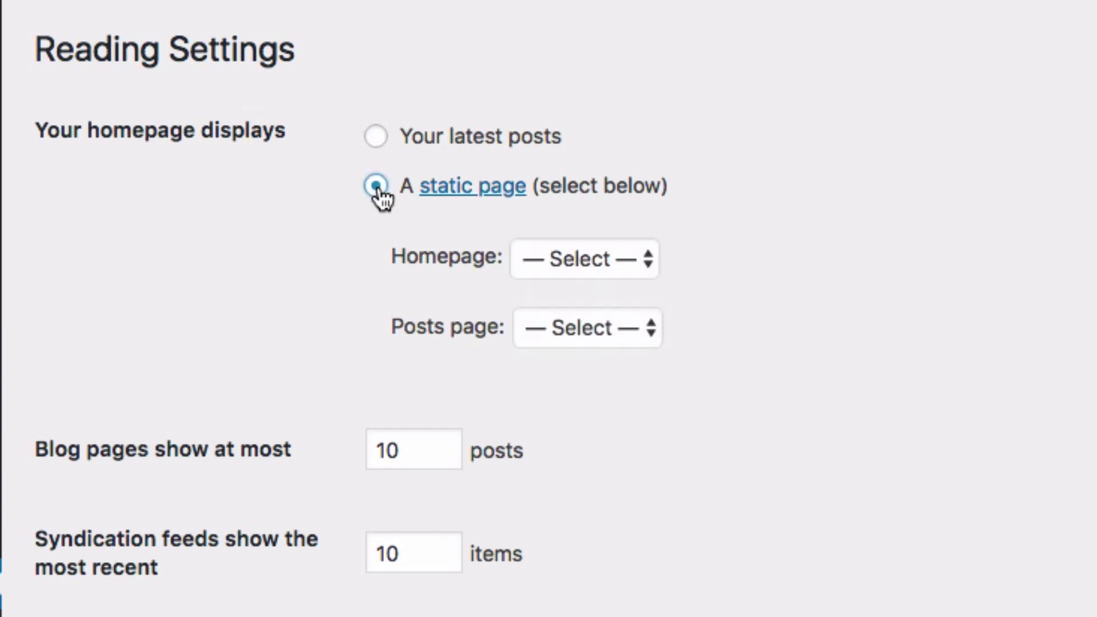
left_click(561, 258)
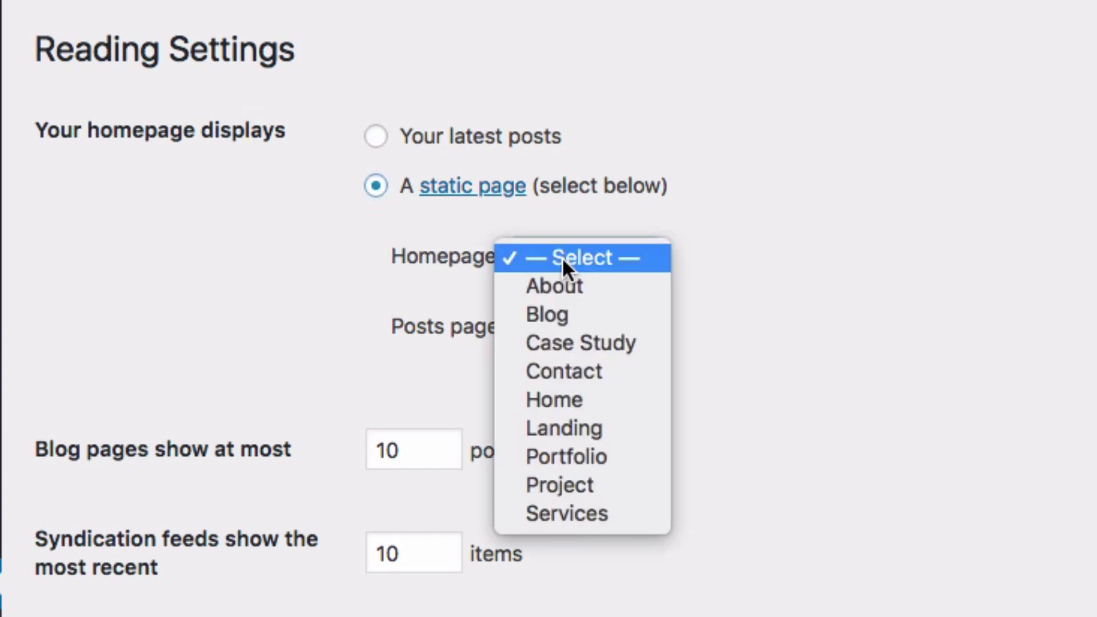
left_click(573, 396)
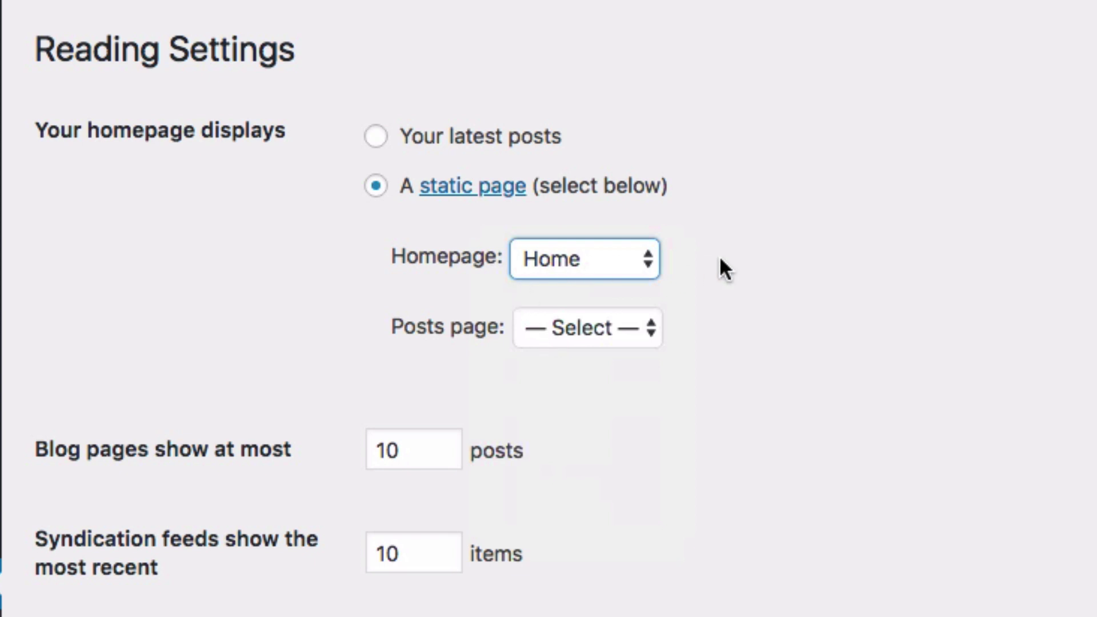
scroll(901, 269, "down", 10)
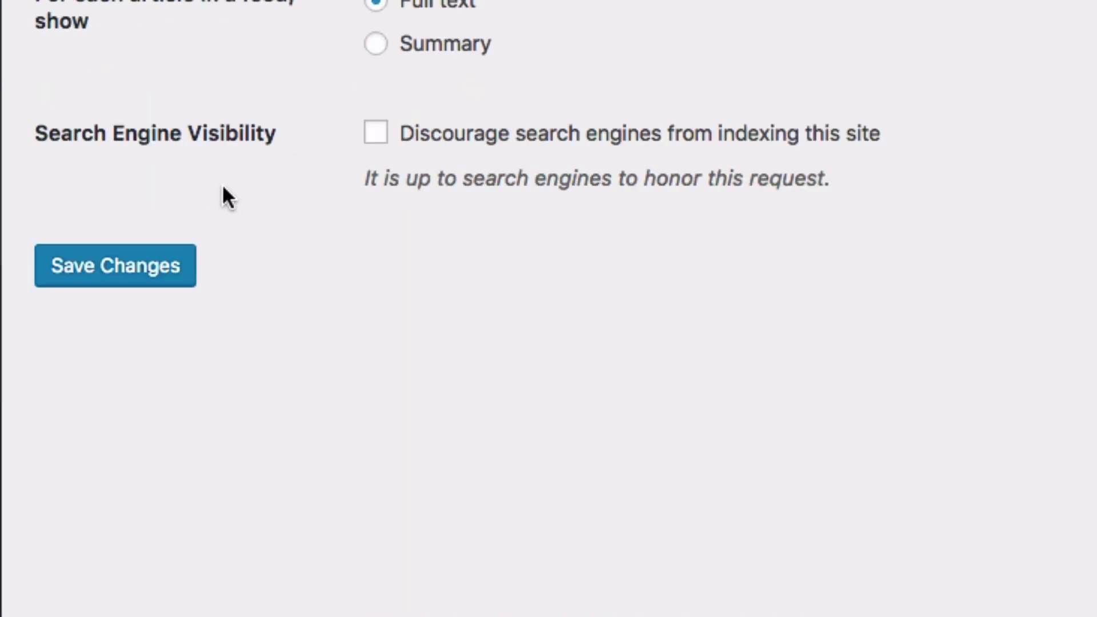
left_click(139, 273)
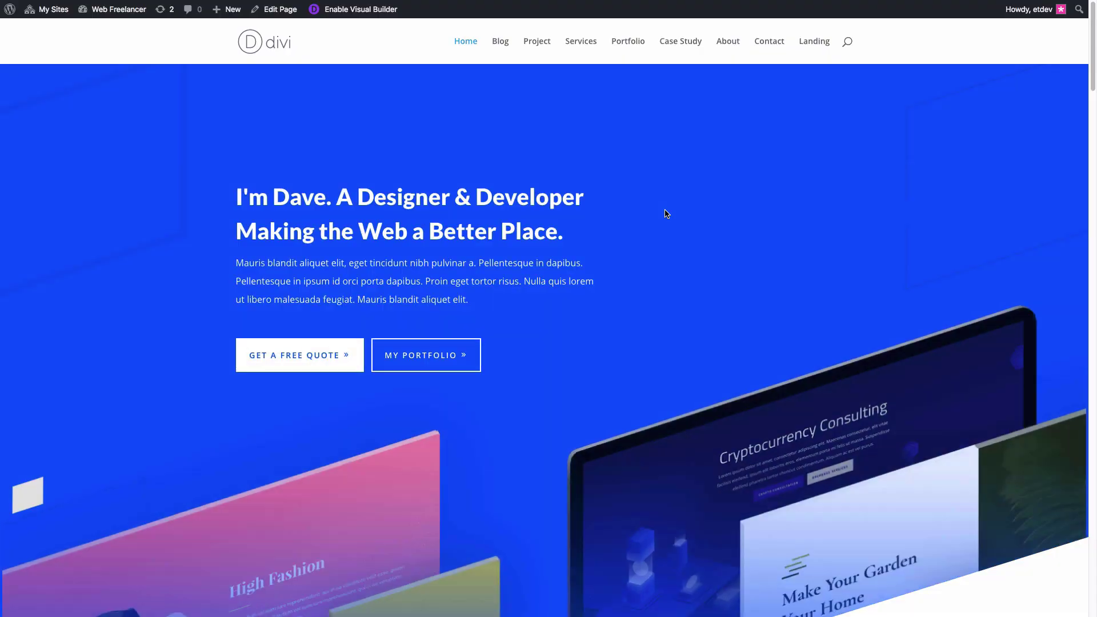